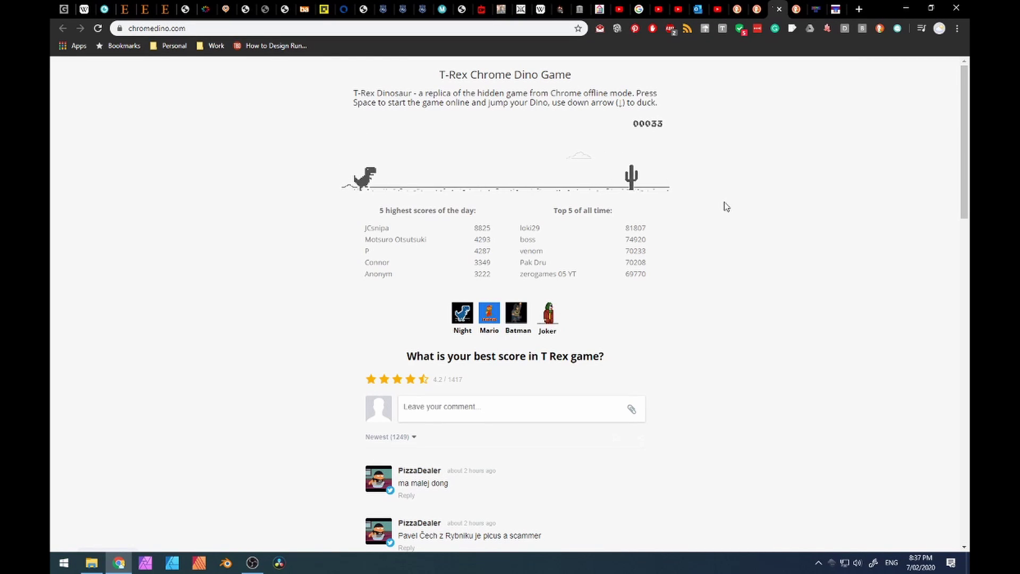
Jump the dino over six cactus obstacles as the first run's score climbs past 131
key("space")
key("space")
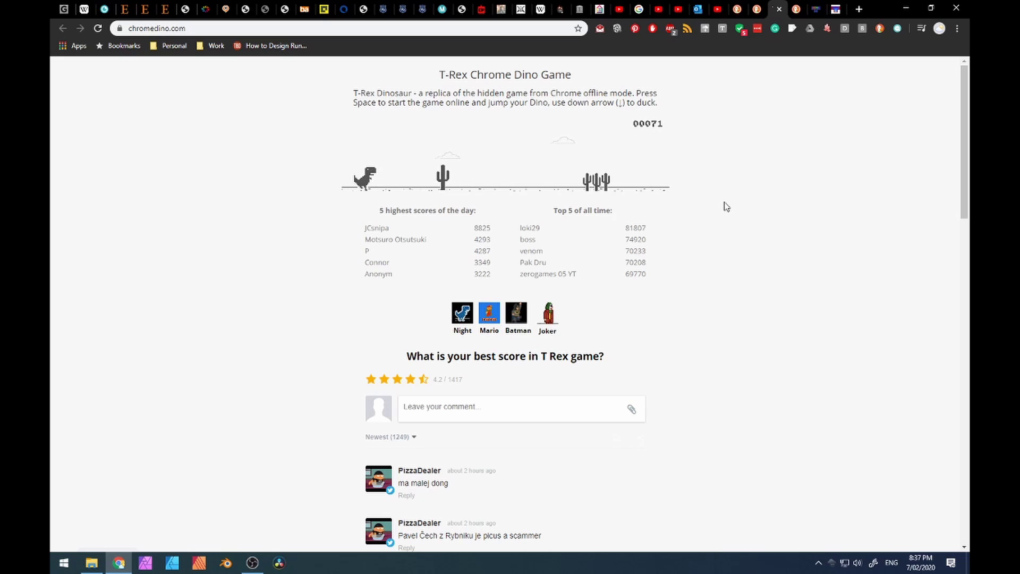
key("space")
key("space")
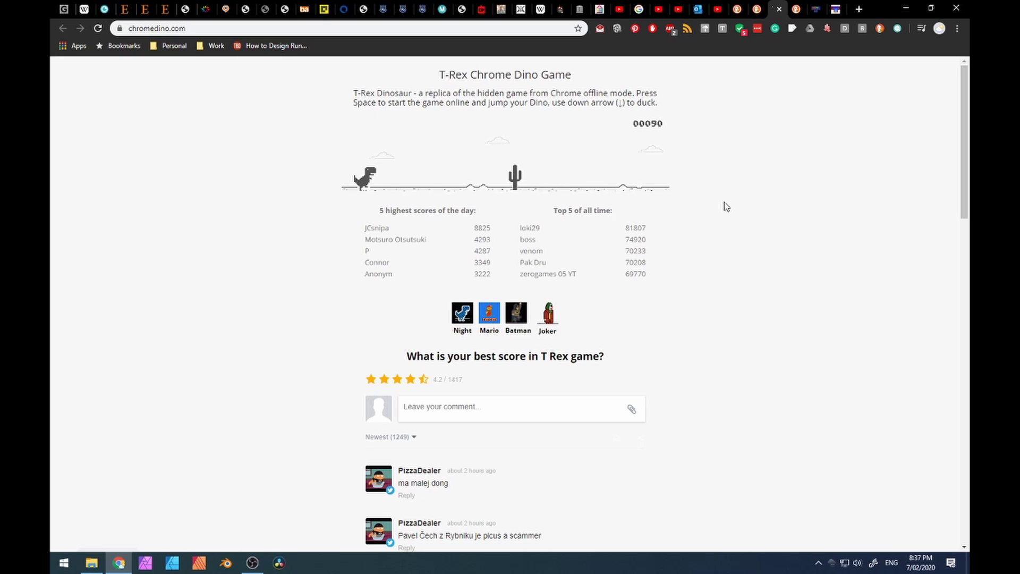
key("space")
key("space")
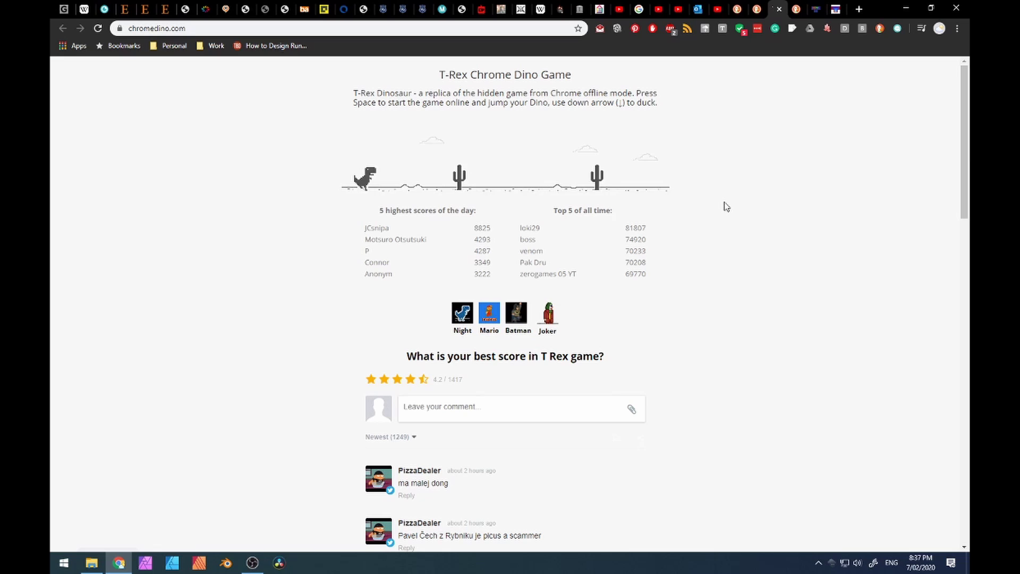
key("space")
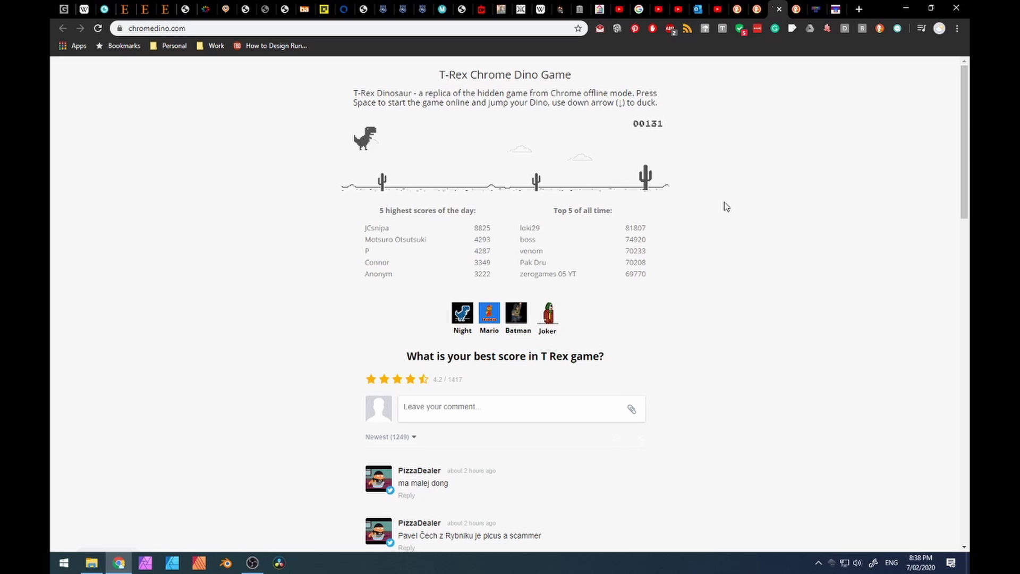
key("space")
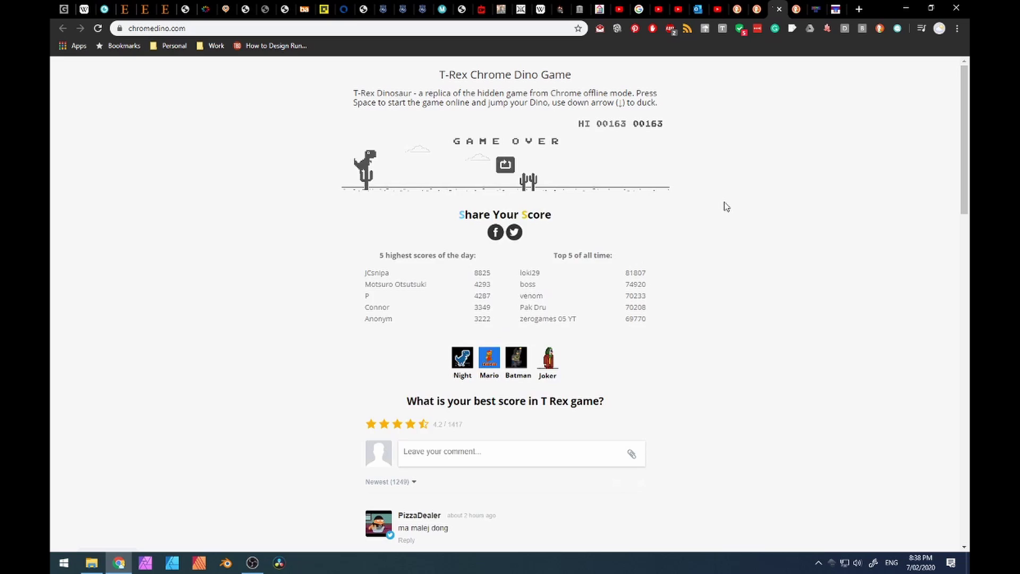
Restart after Game Over and jump cacti in a new run that crashes at 93
key("space")
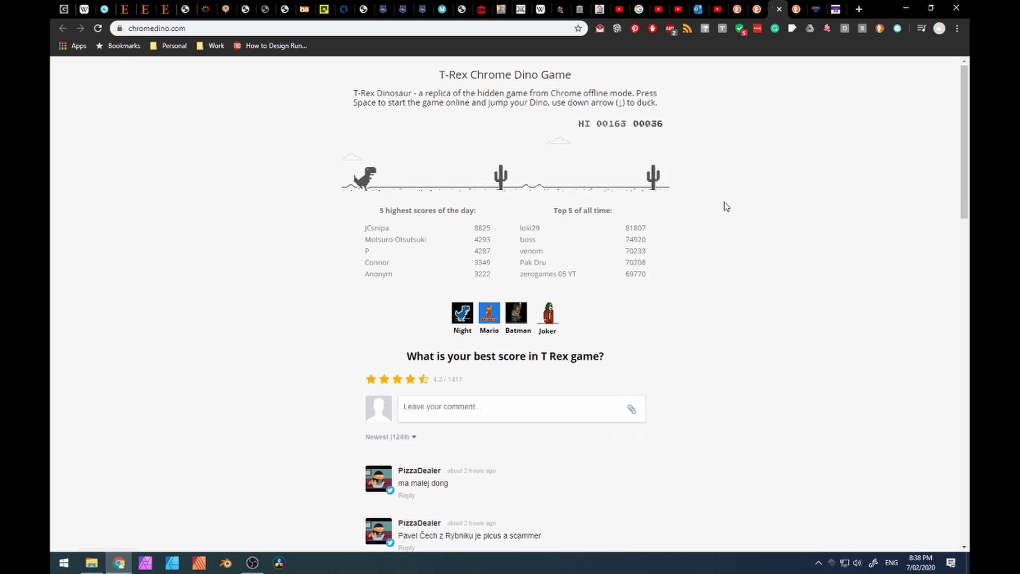
key("space")
key("space")
key("space")
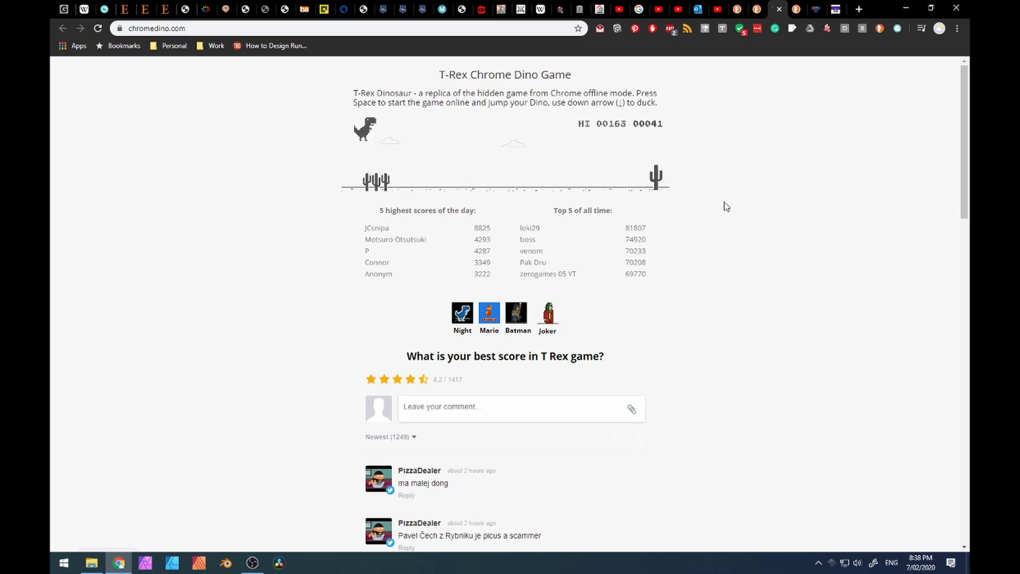
key("space")
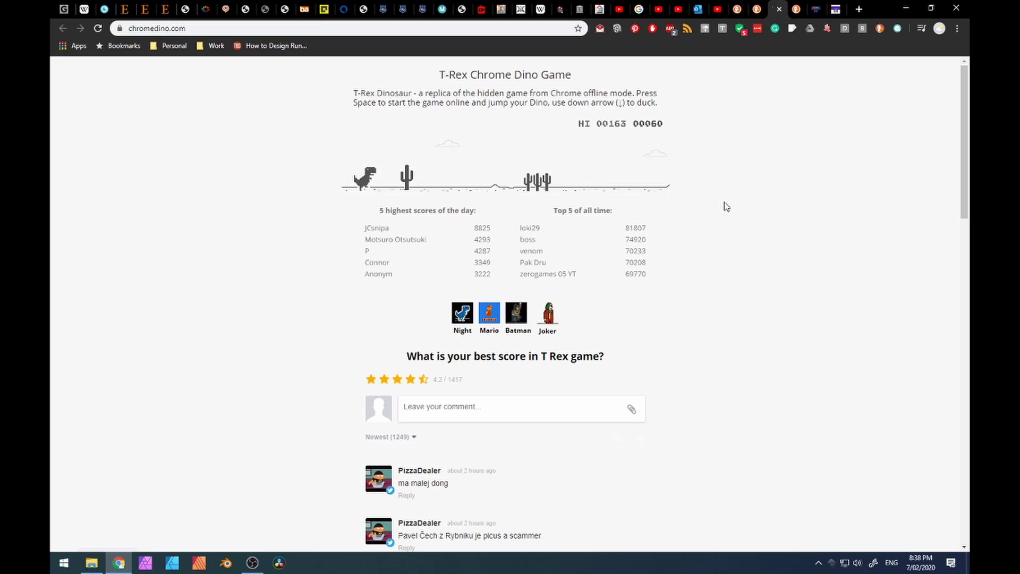
key("space")
key("space")
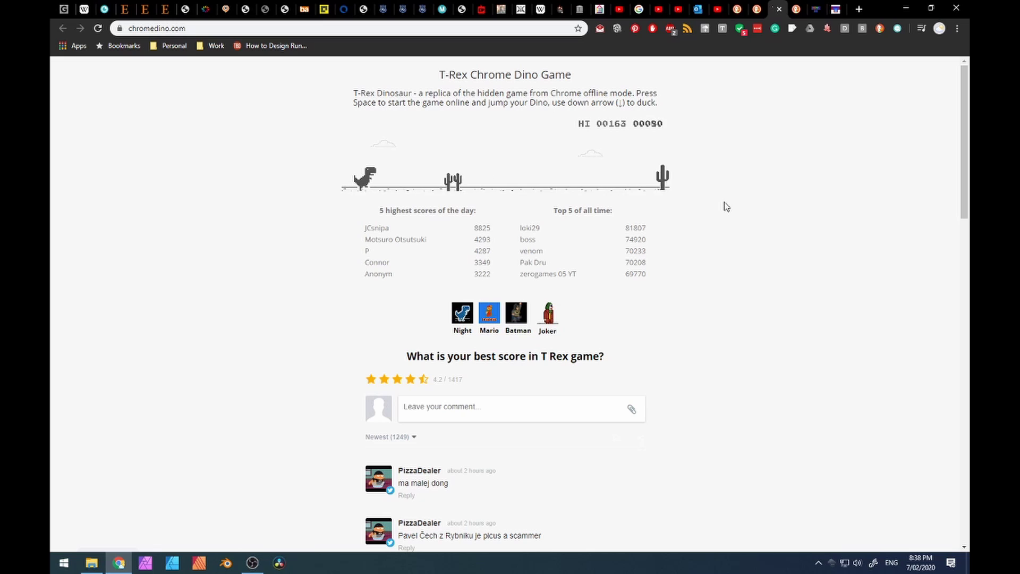
key("space")
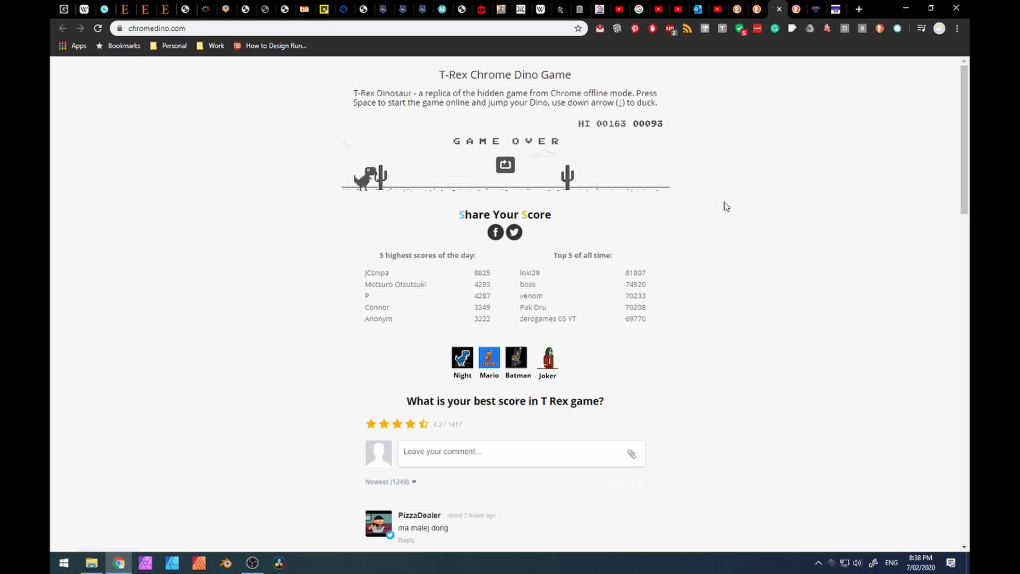
key("space")
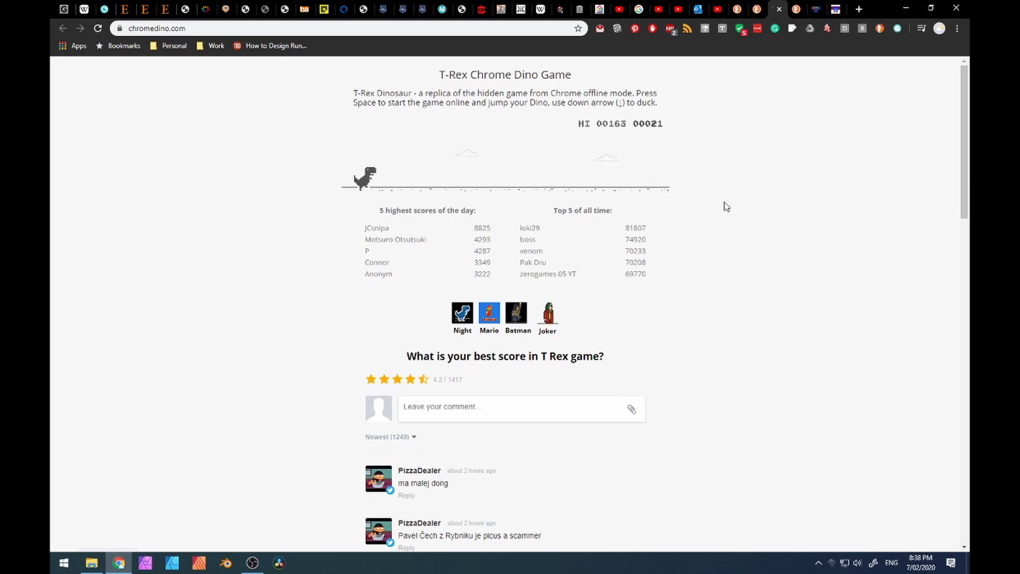
Clear the early cacti of the new run, including double and triple clusters
key("space")
key("space")
key("space")
key("space")
key("space")
key("space")
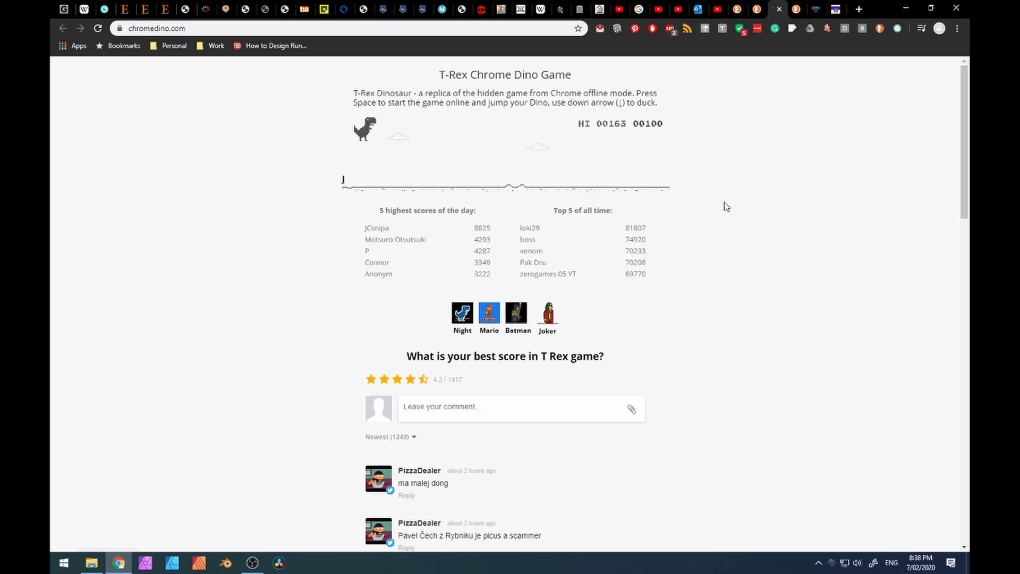
key("space")
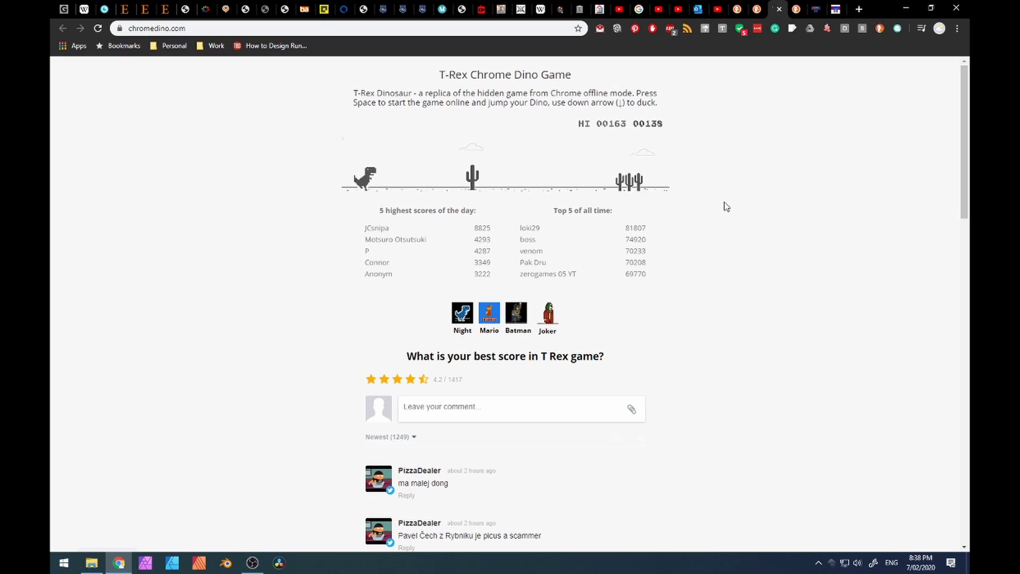
key("space")
key("space")
key("space")
key("space")
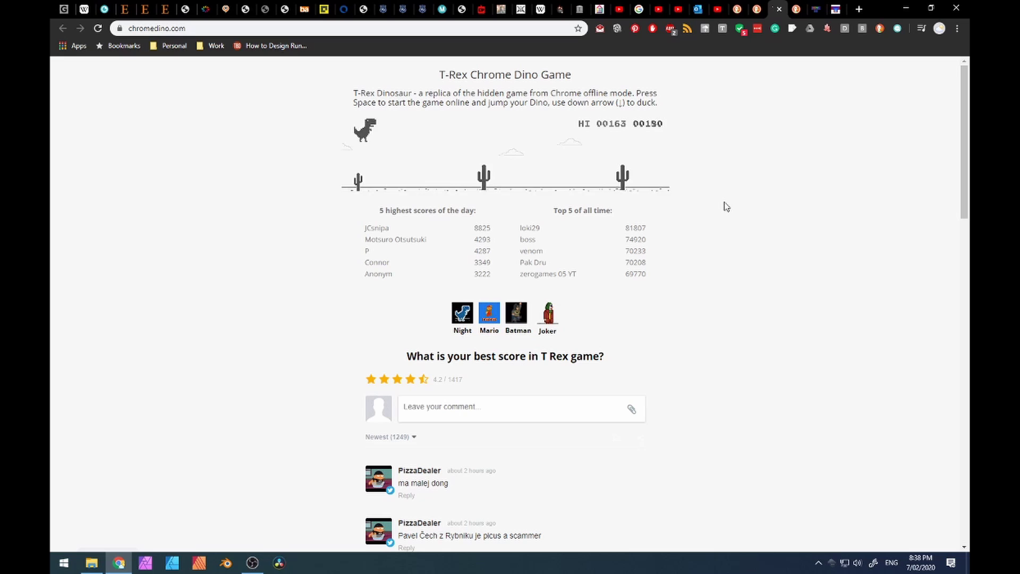
key("space")
Keep jumping cacti past a score of 400 until crashing with high score 445
key("space")
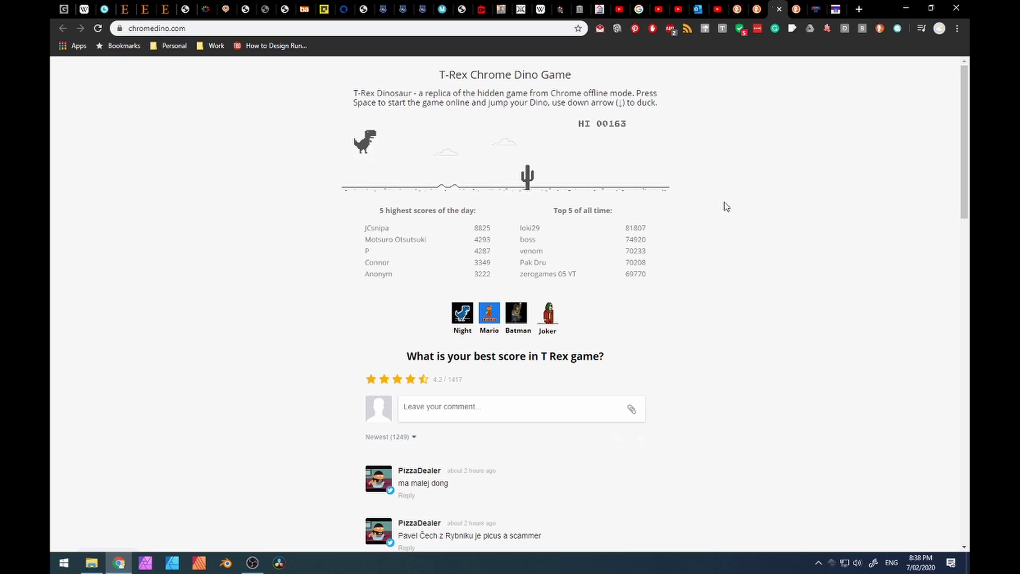
key("space")
key("space")
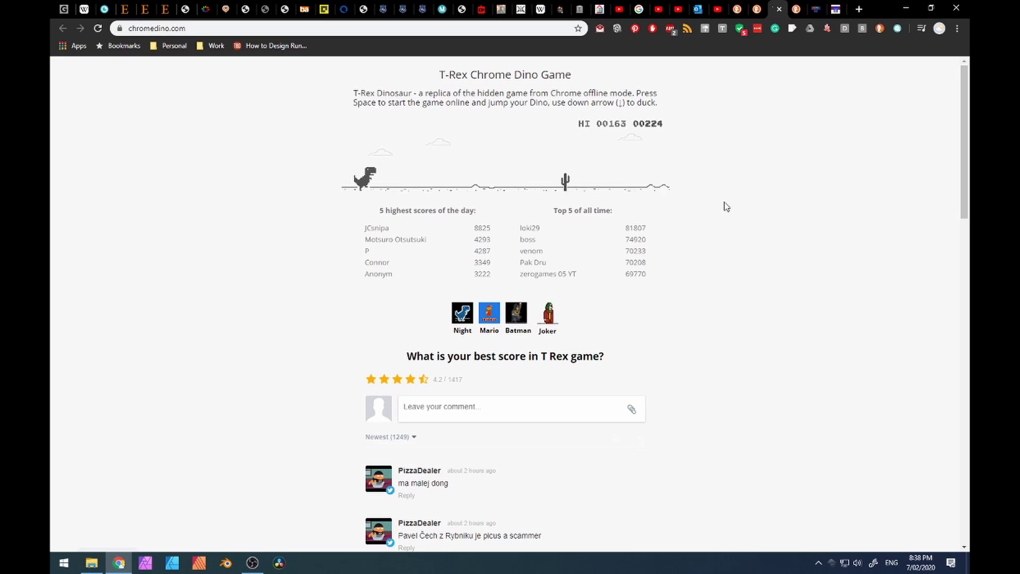
key("space")
key("space")
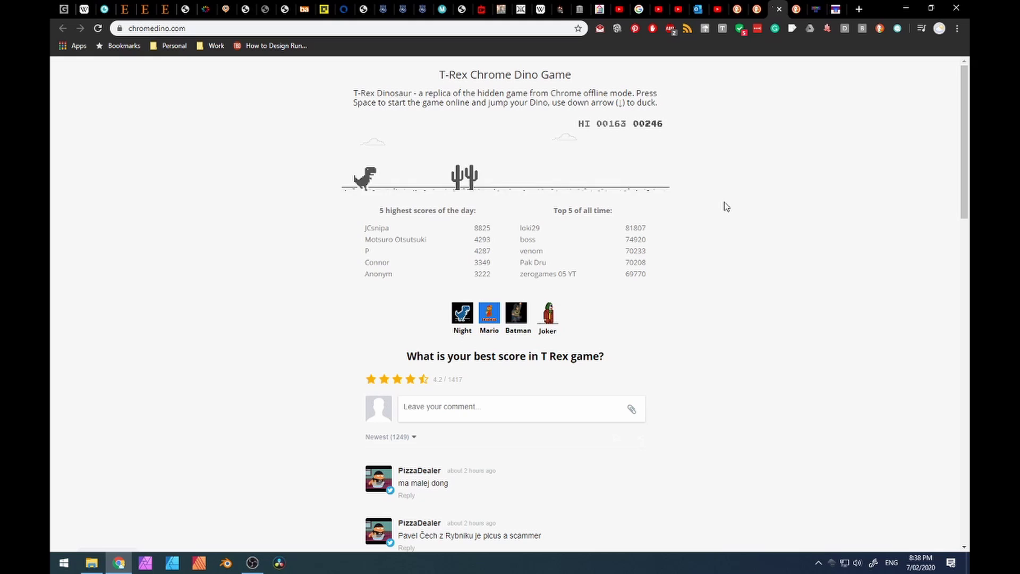
key("space")
key("space")
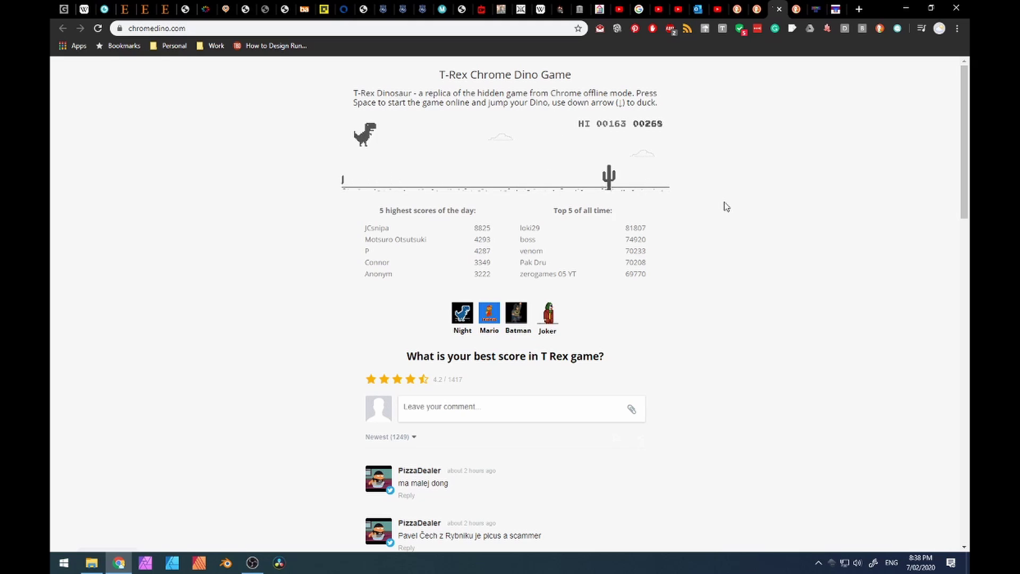
key("space")
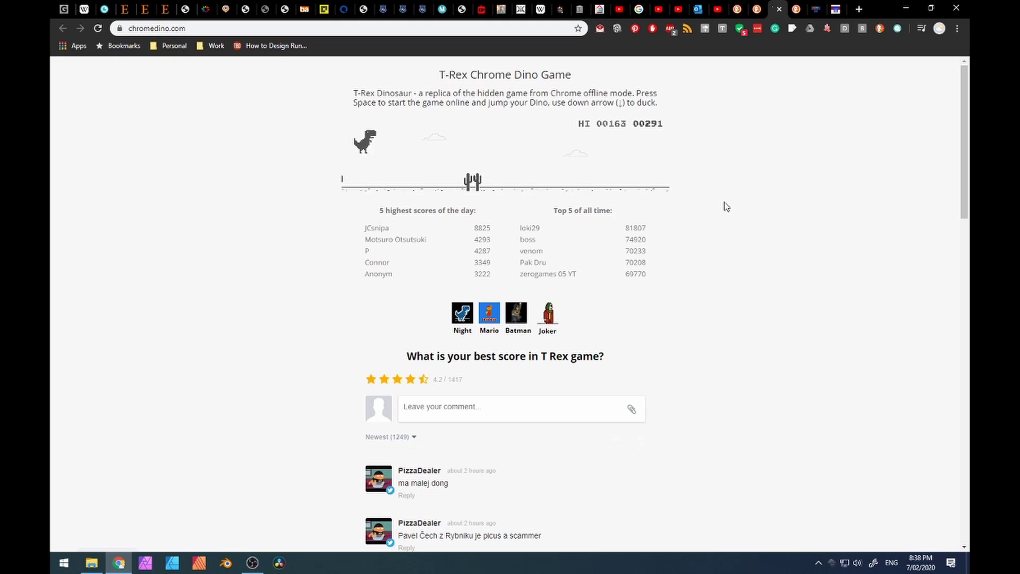
key("space")
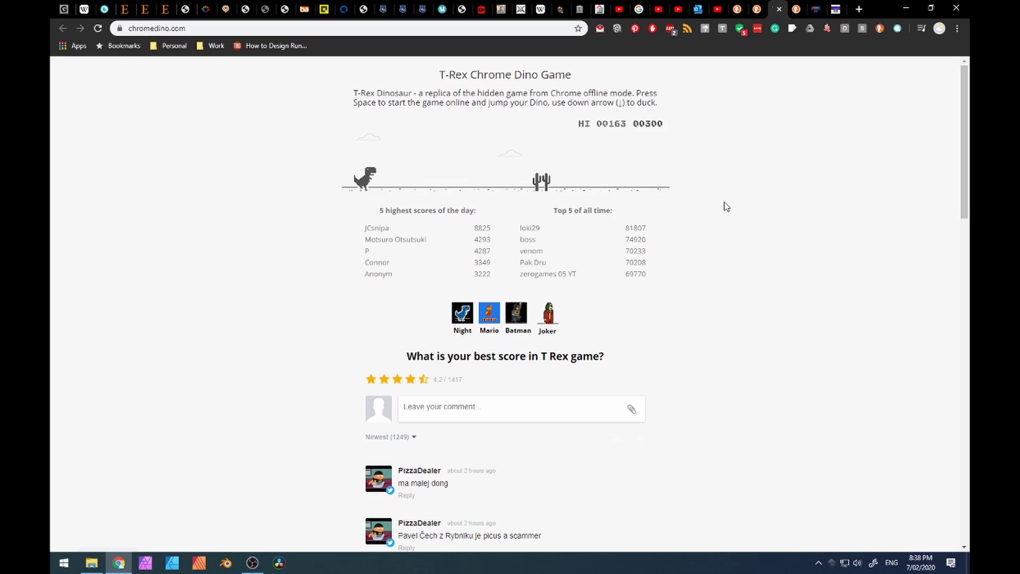
key("space")
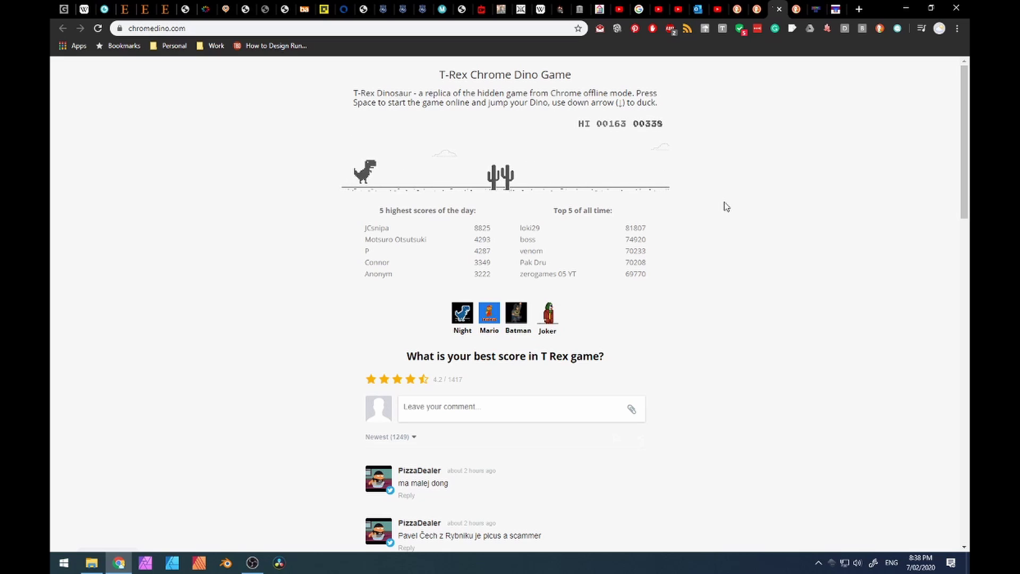
key("space")
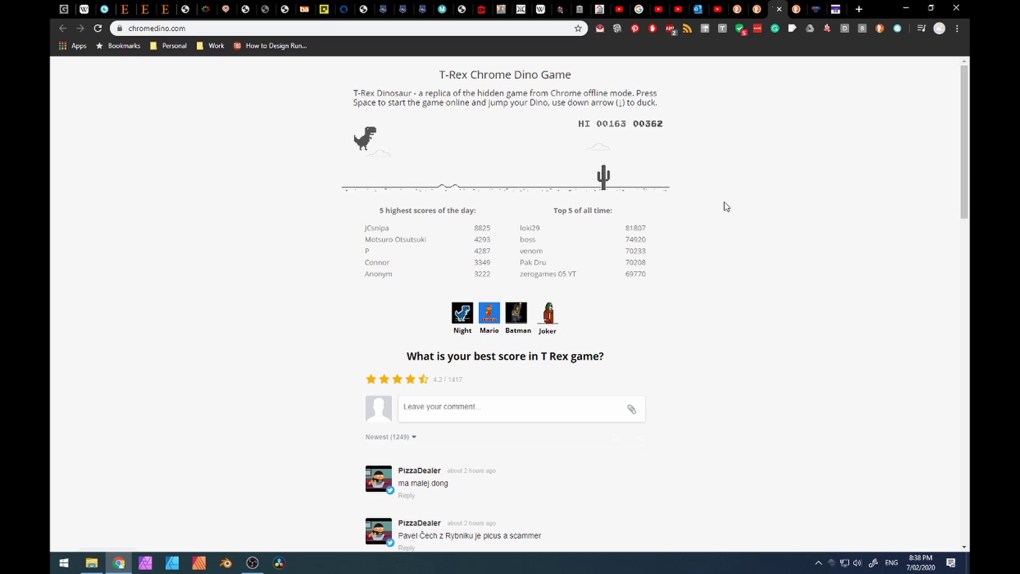
key("space")
key("space")
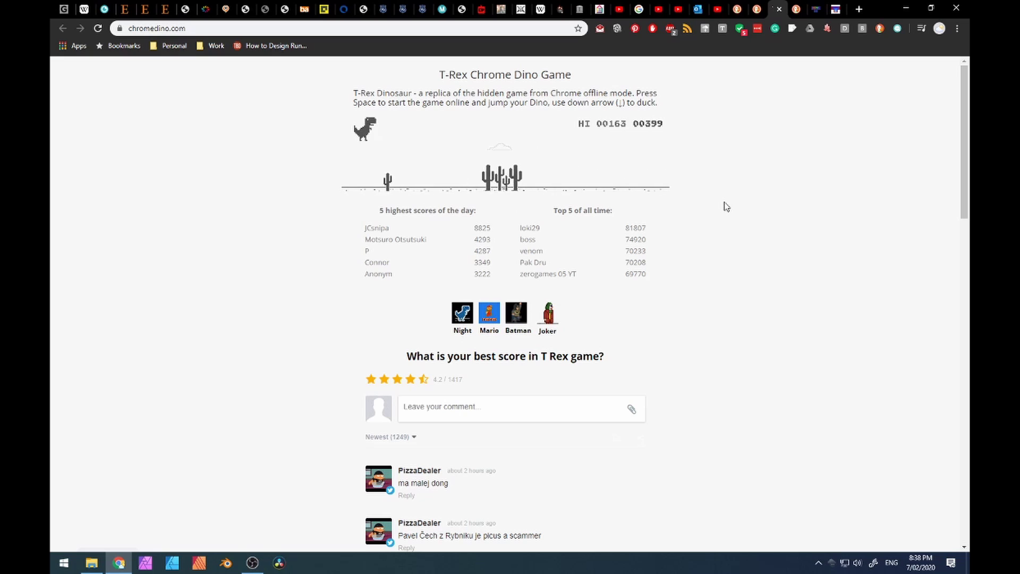
key("space")
key("space")
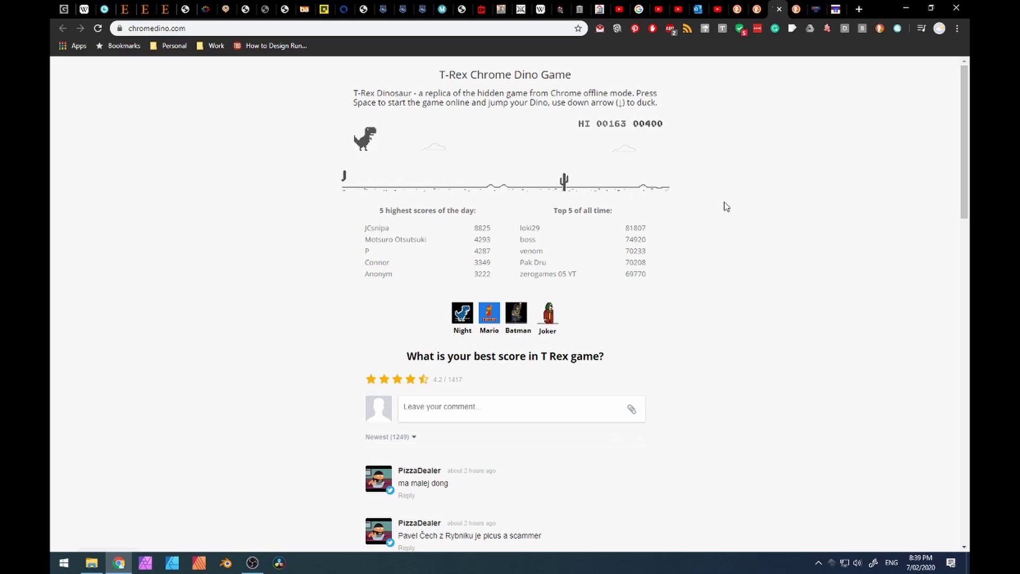
key("space")
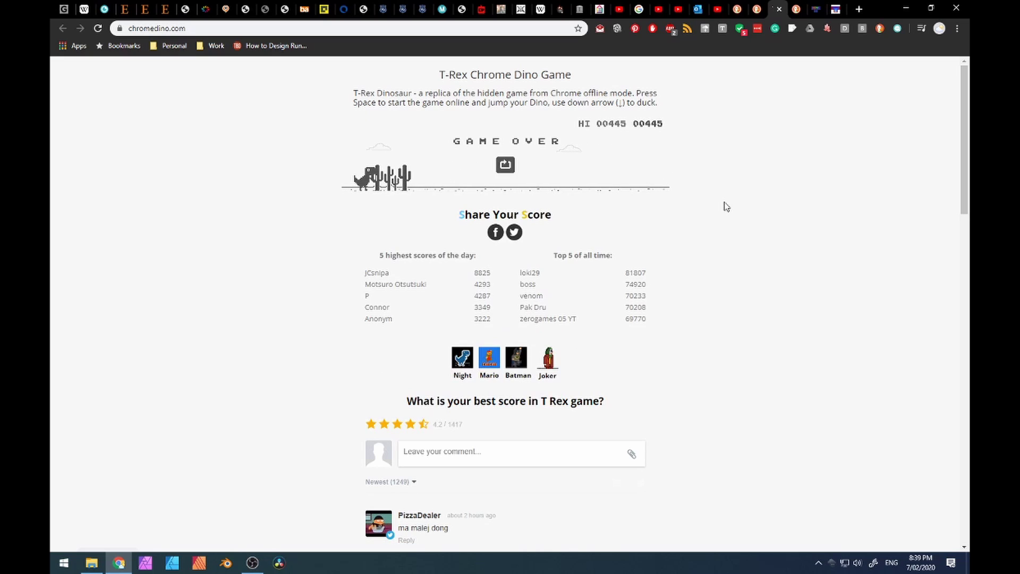